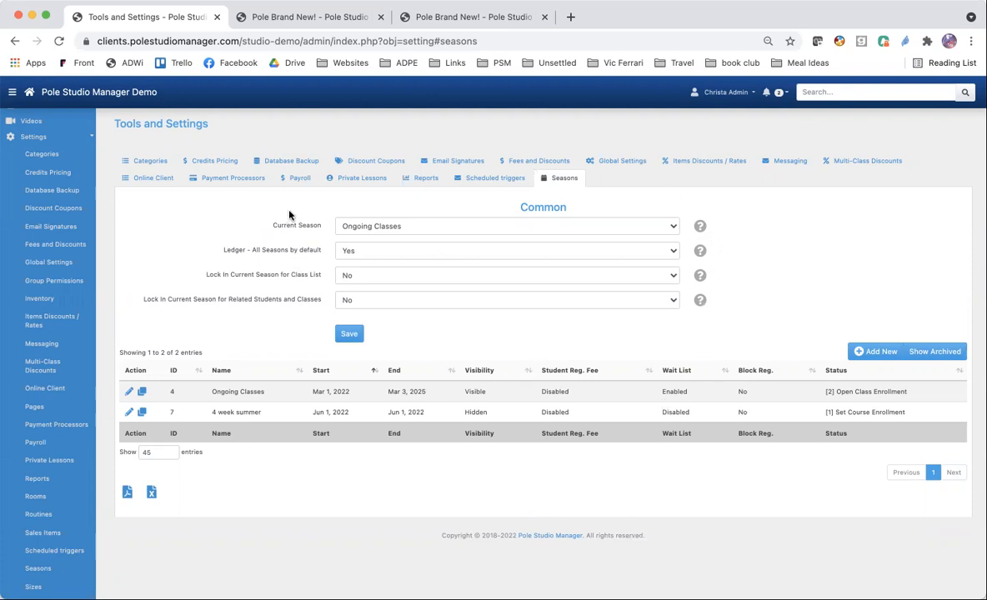
Review the choices for Current Season and for Ledger - All Seasons by default in the common season settings.
click(439, 226)
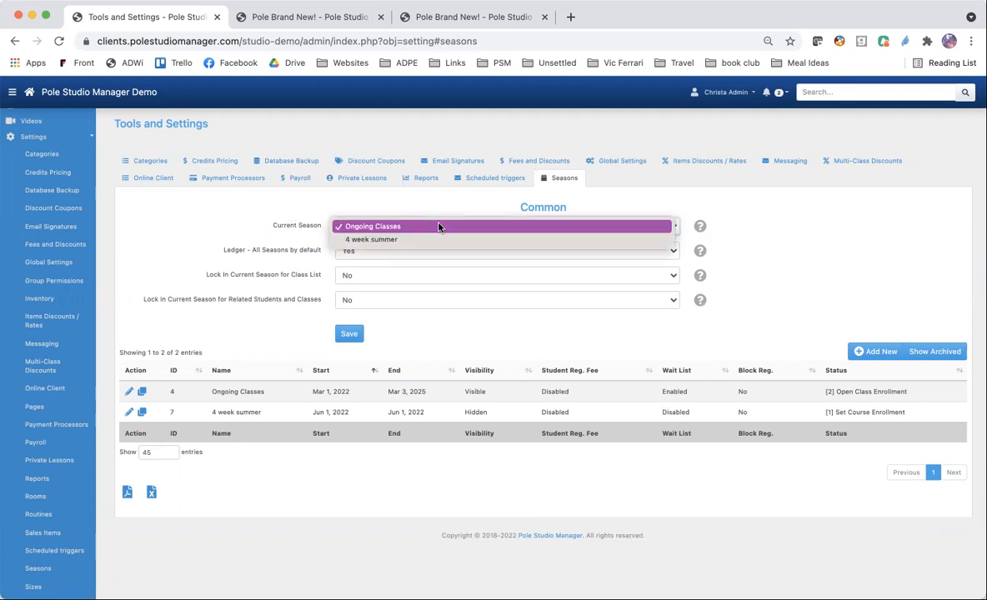
click(439, 226)
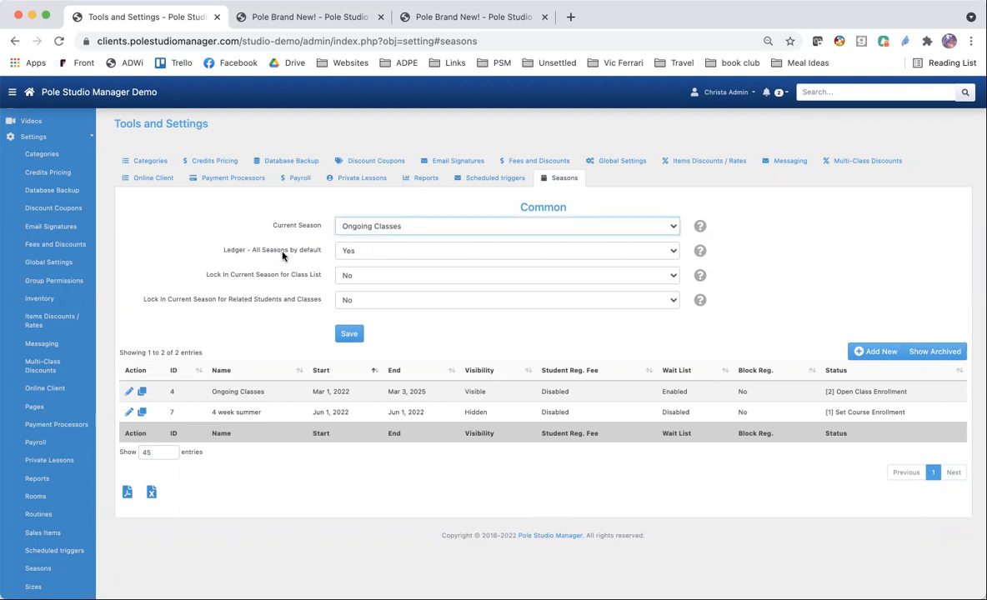
click(378, 254)
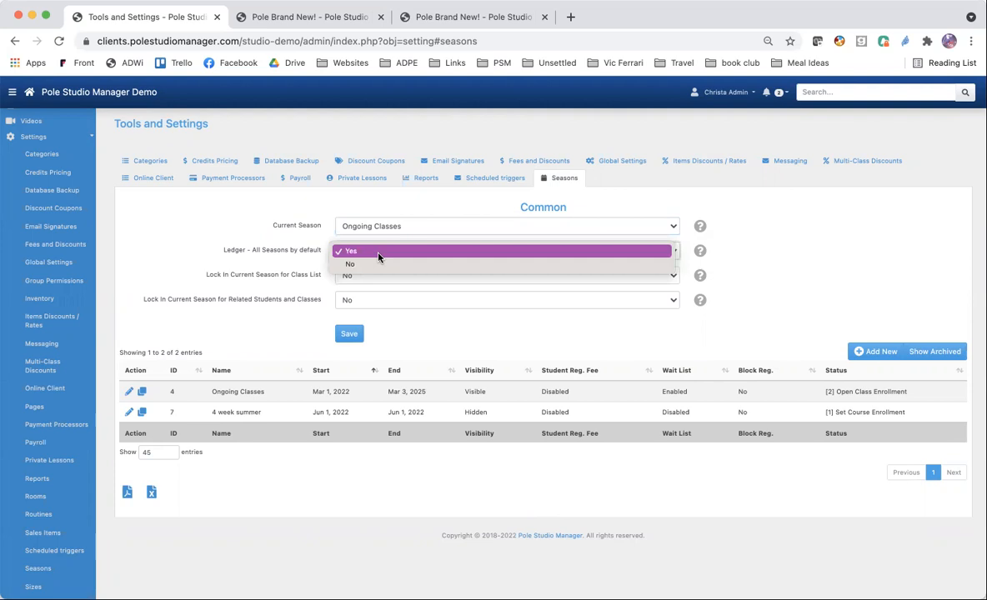
click(351, 250)
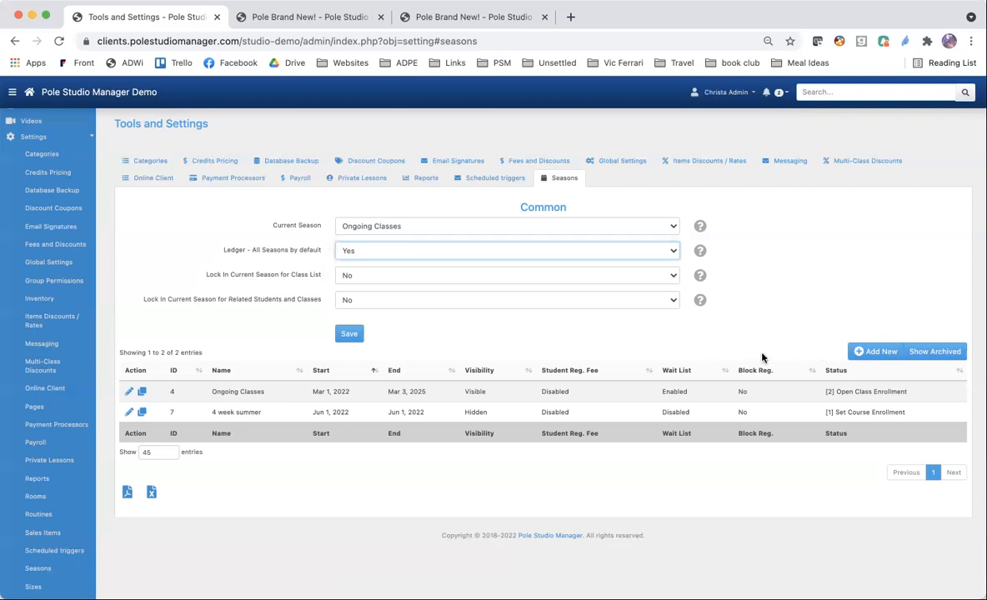
Add a new season named Test Season with a date range from May 1, 2022 to May 31, 2022.
click(871, 355)
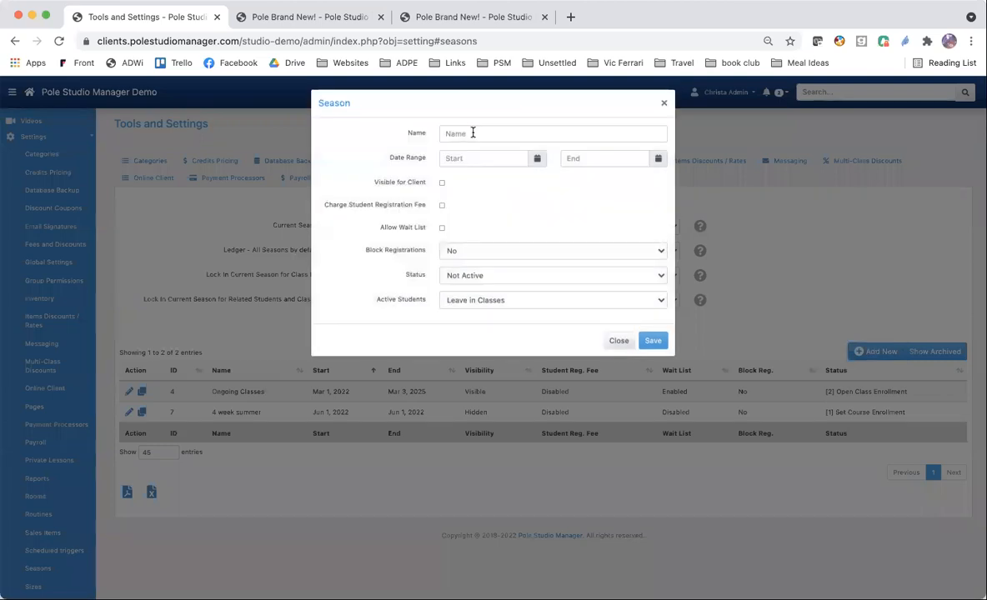
click(472, 133)
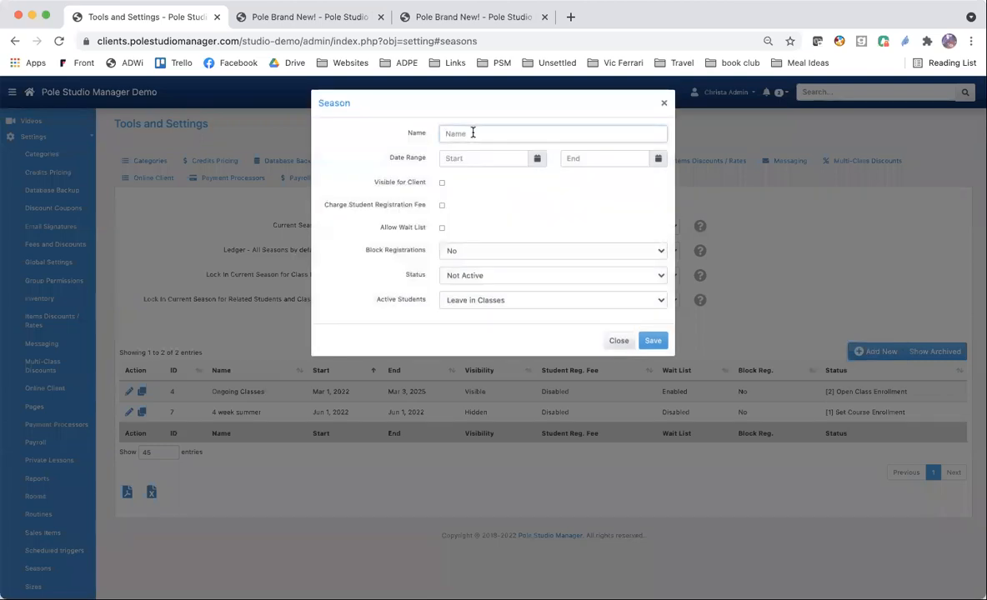
text(Test Season)
click(538, 163)
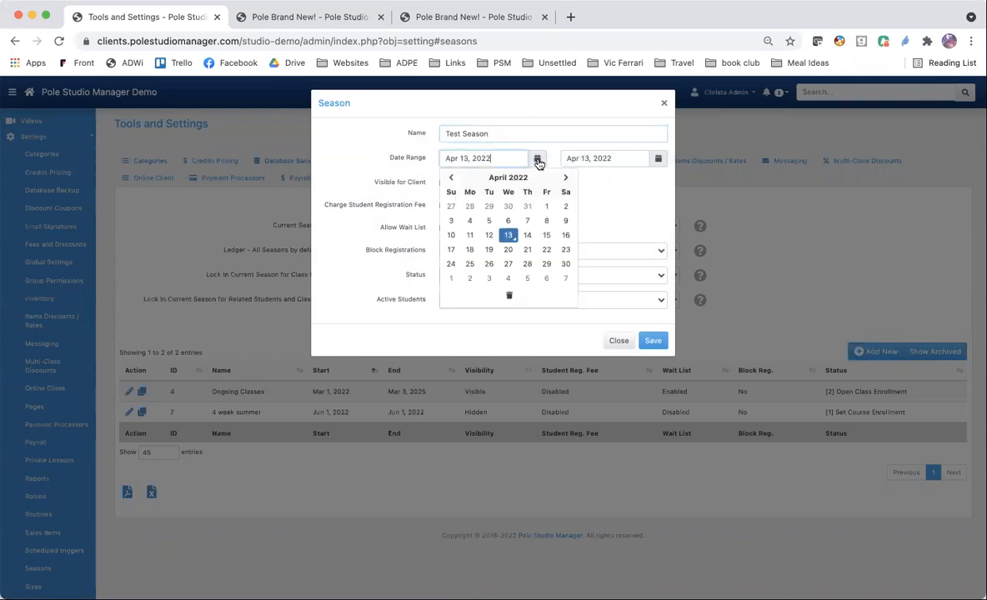
click(451, 278)
click(657, 159)
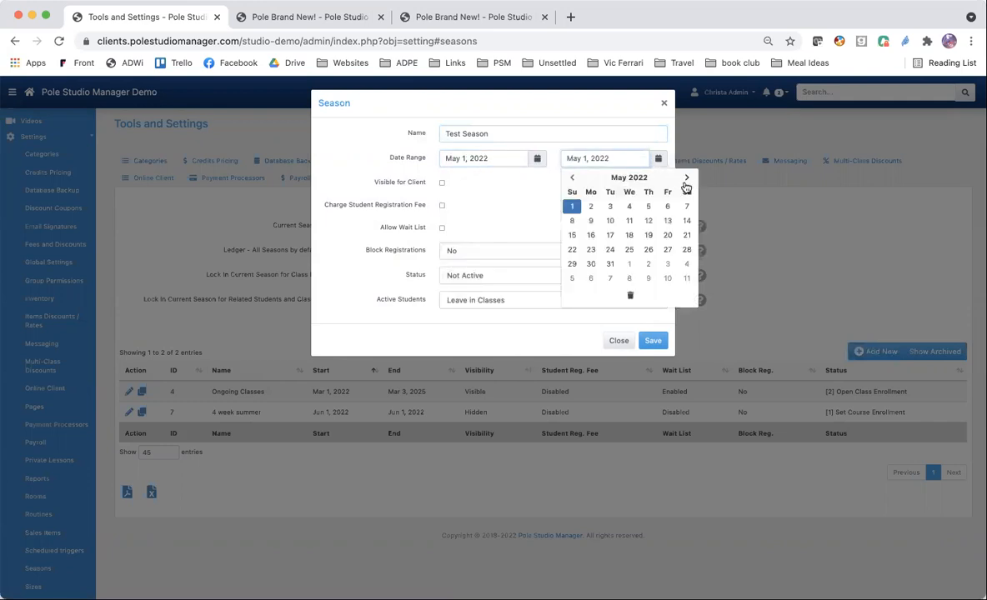
click(609, 263)
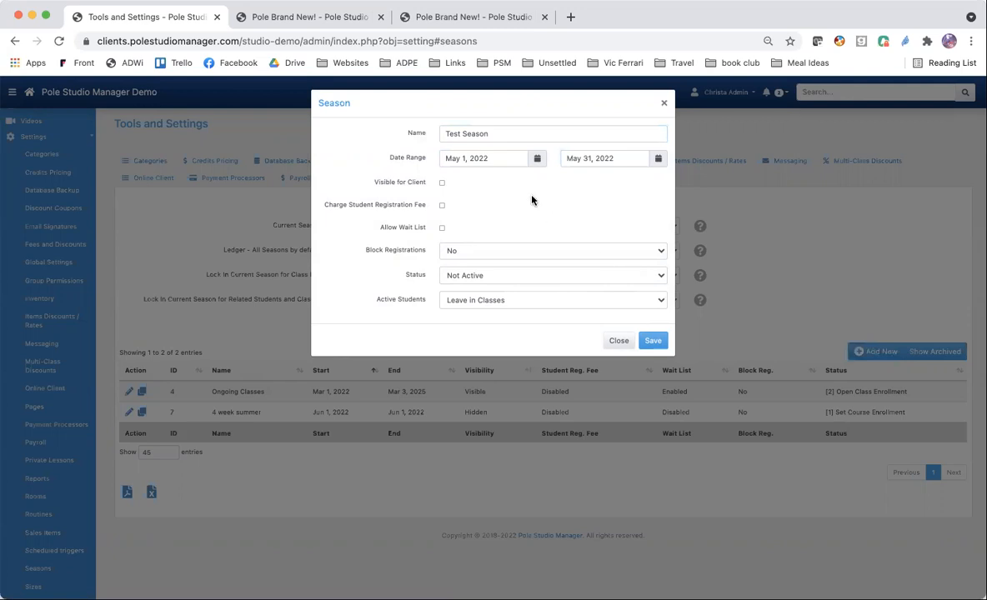
Try assigning the 4 week summer season to a new single schedule for the Pole 101 class.
click(321, 23)
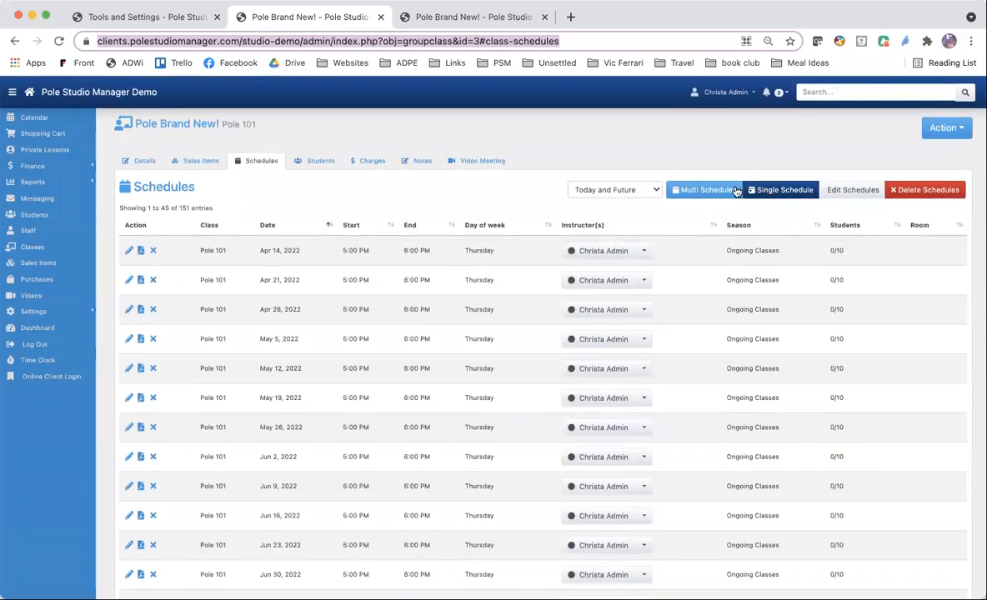
click(775, 190)
click(528, 160)
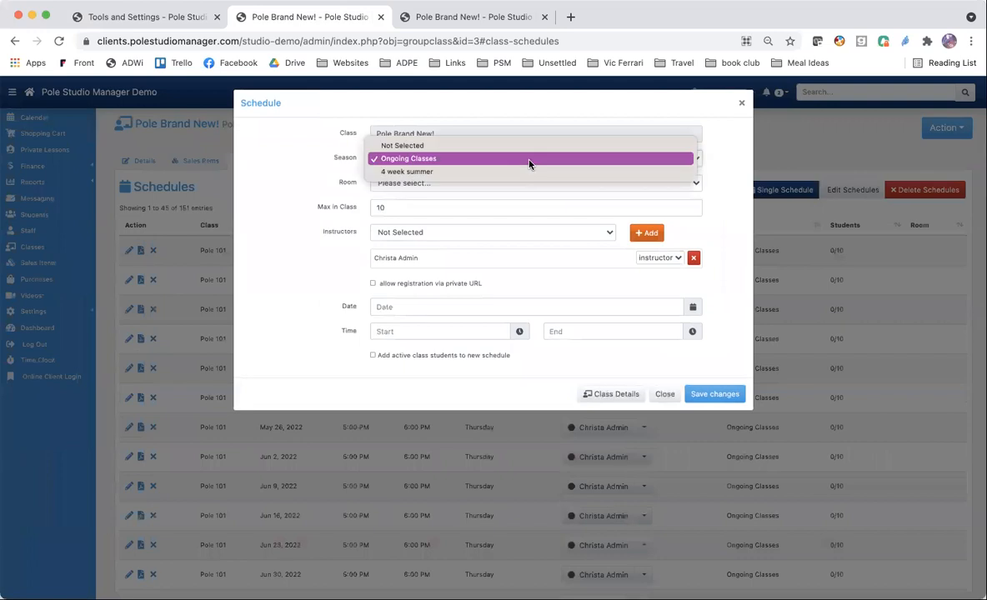
click(520, 172)
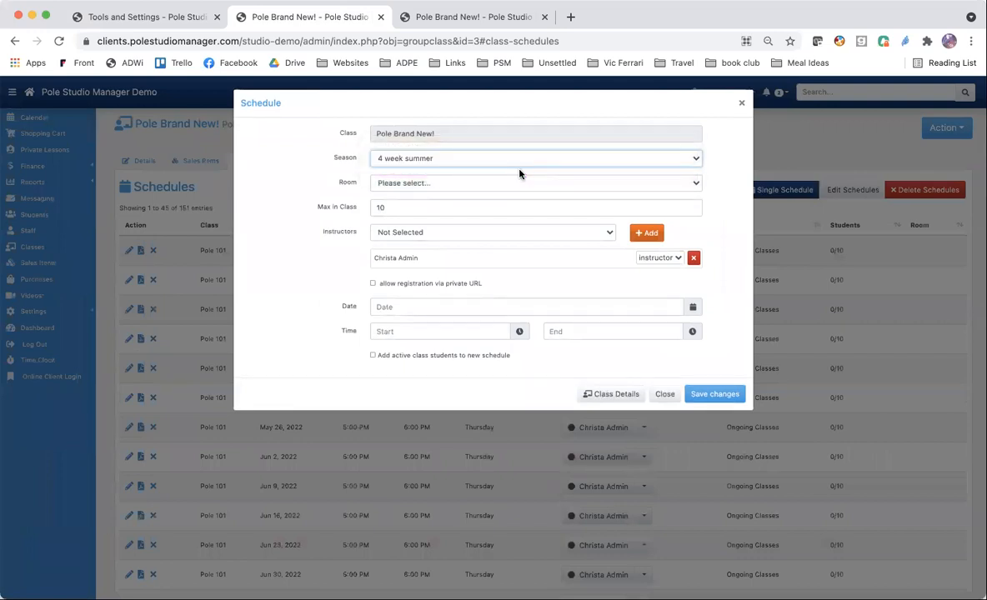
click(741, 104)
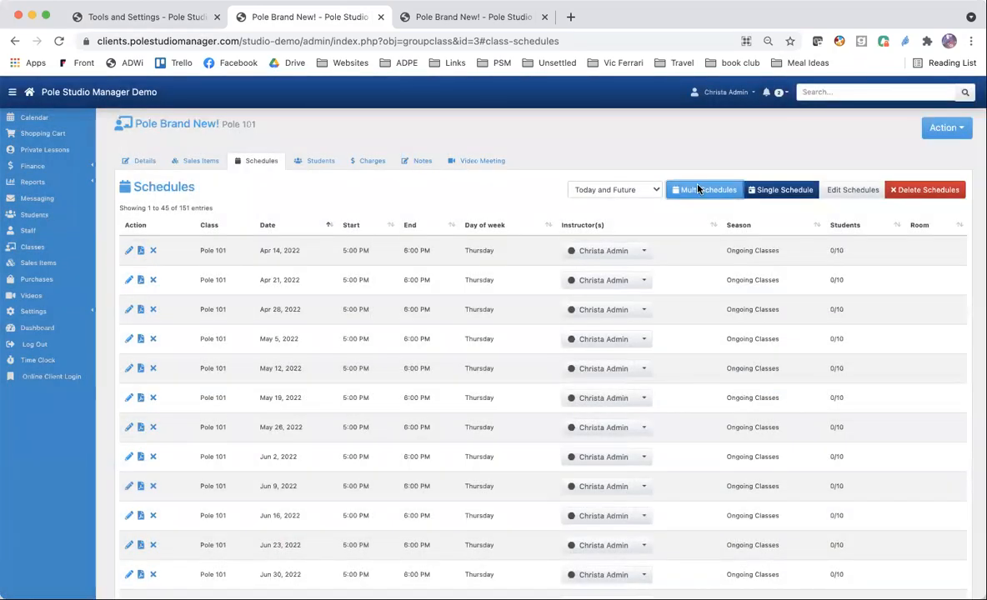
Set up multiple schedules for Pole 101 in the 4 week summer season, with Tuesday sessions from 9:30 AM to 10:30 AM.
click(699, 190)
click(624, 153)
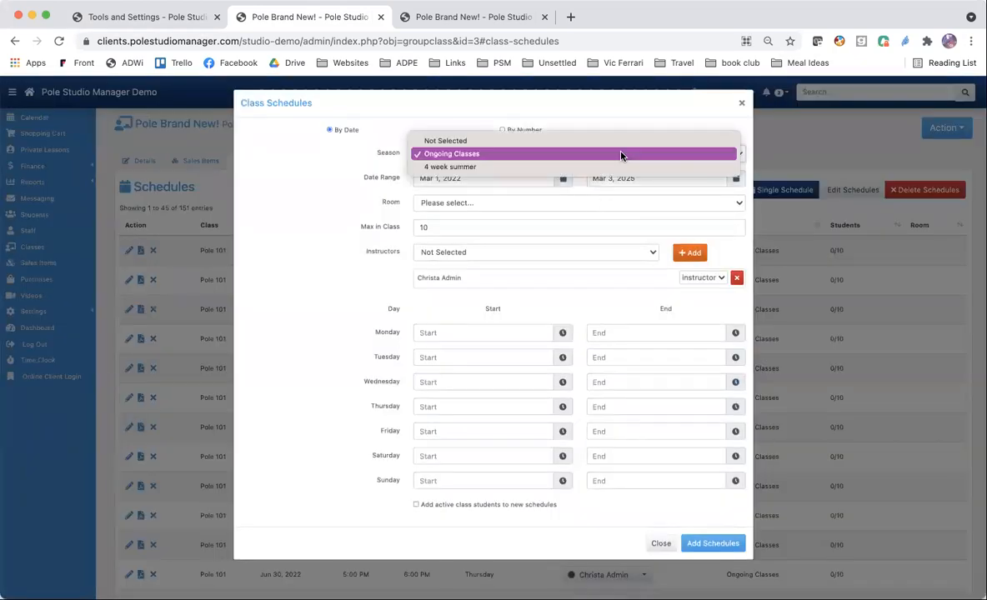
click(617, 167)
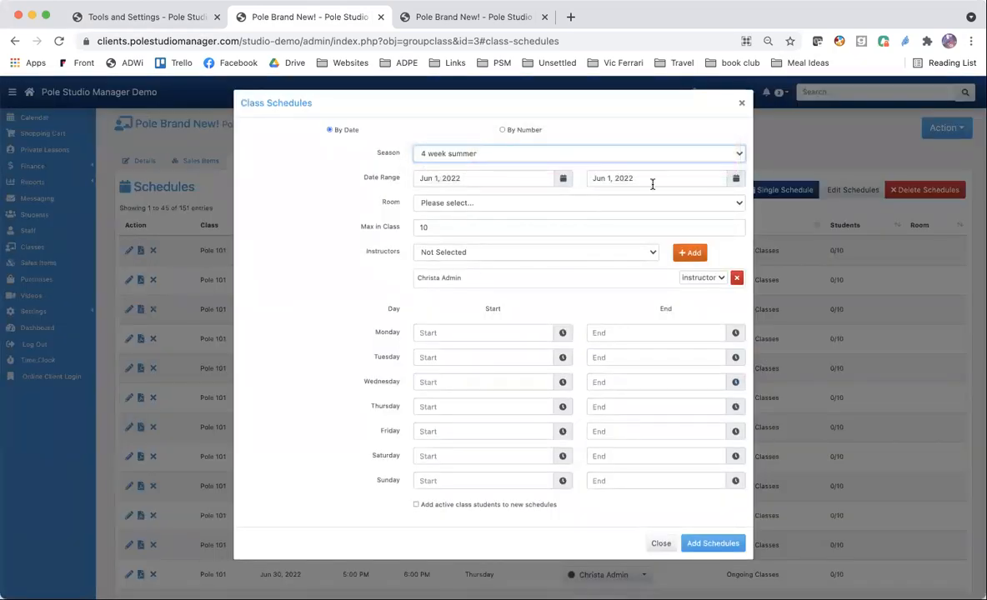
click(562, 356)
click(433, 435)
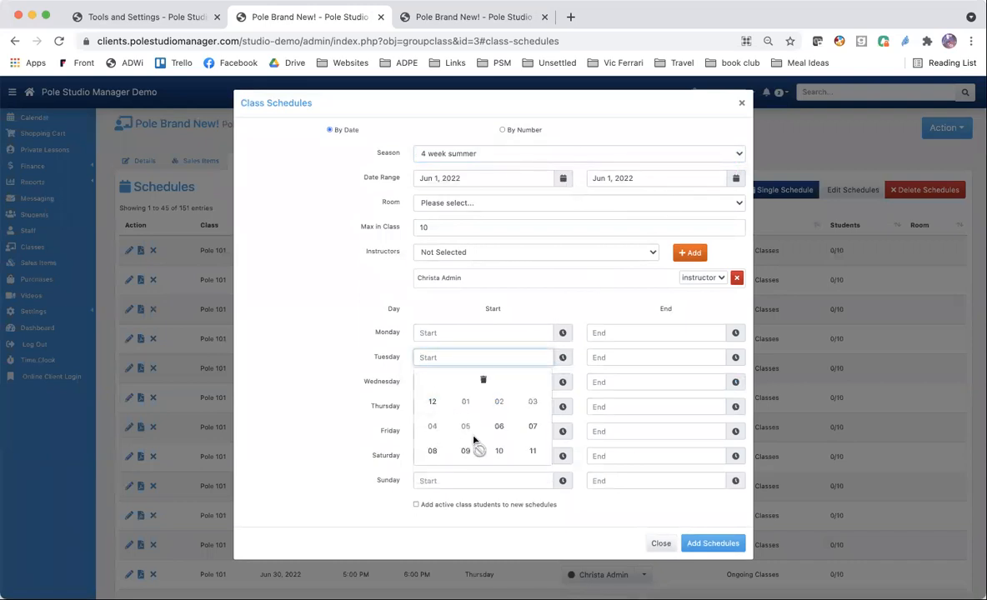
click(464, 451)
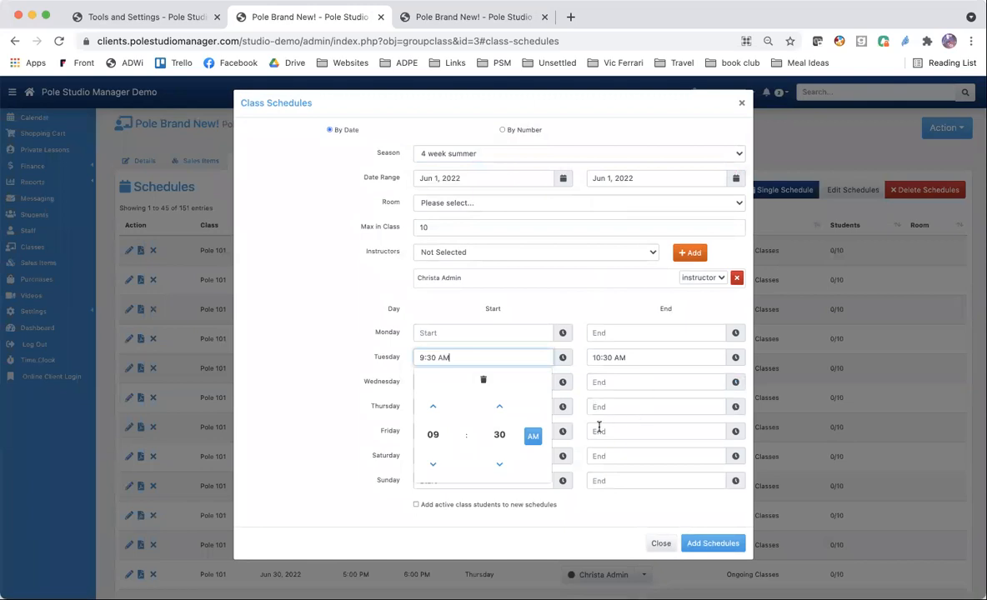
Set the Friday sessions from 10:30 AM to 11:30 AM and submit the multiple schedules.
click(562, 432)
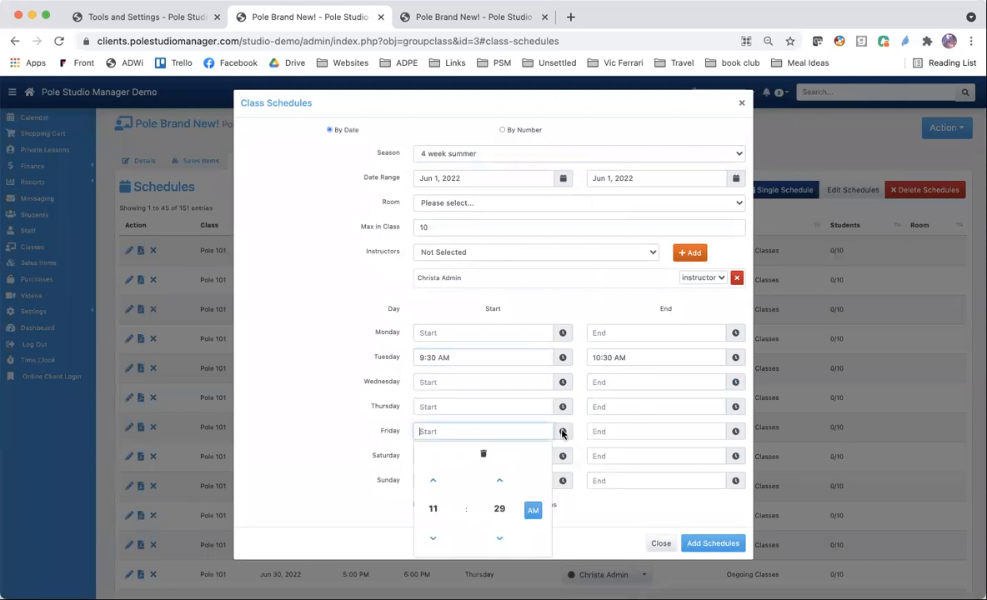
click(435, 509)
click(500, 525)
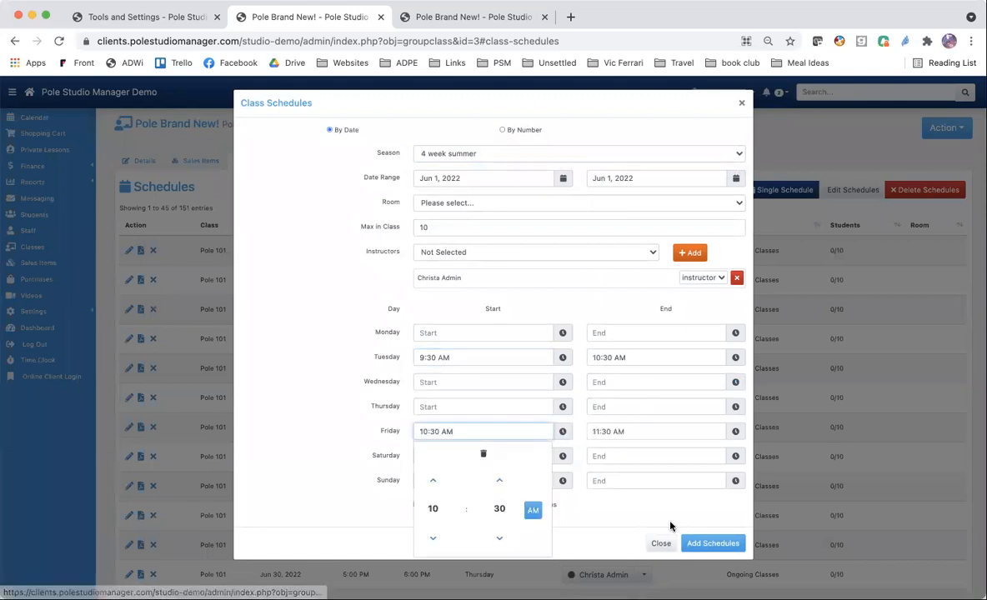
click(603, 529)
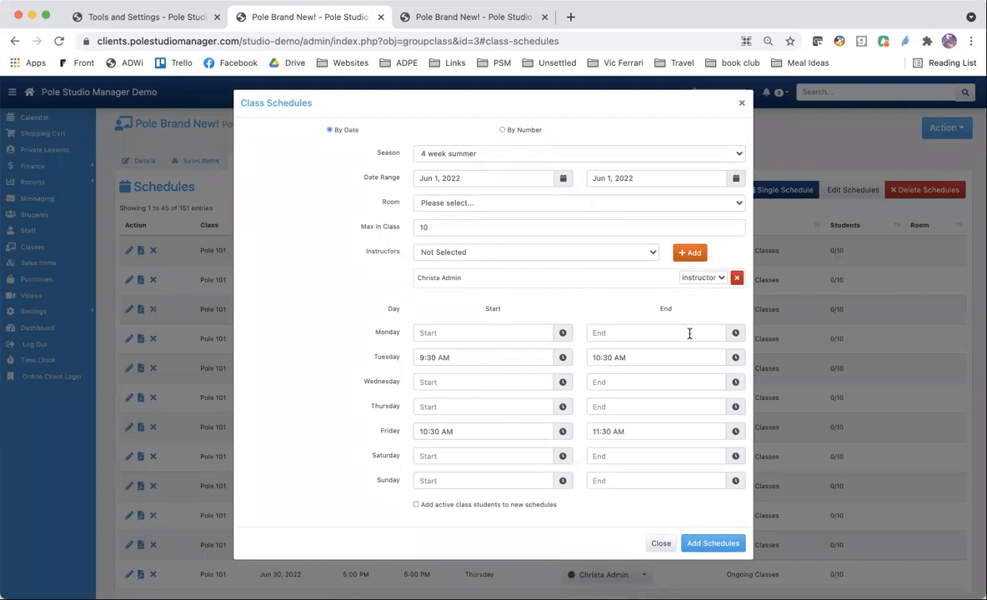
click(609, 203)
click(602, 216)
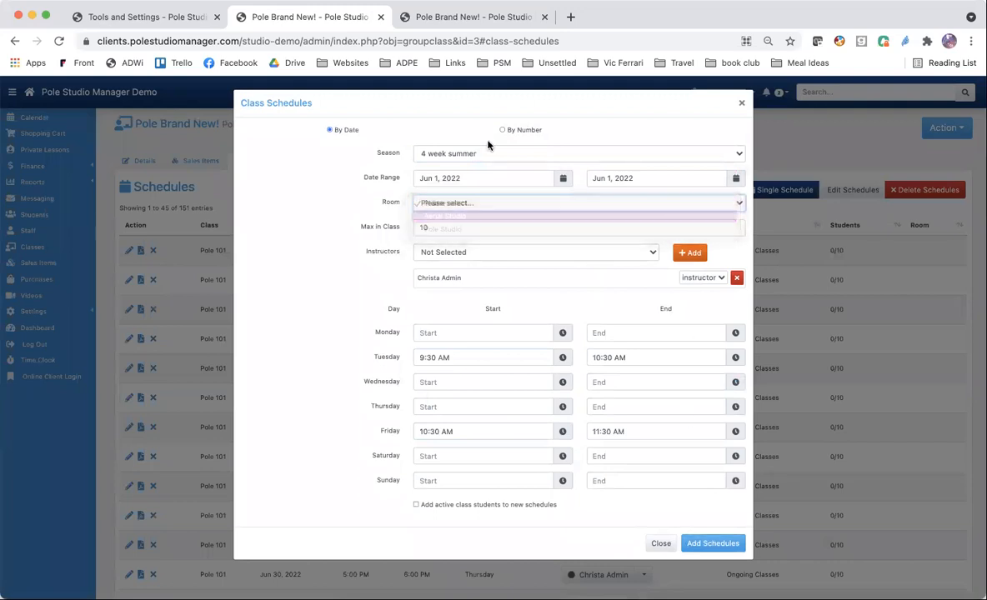
click(699, 546)
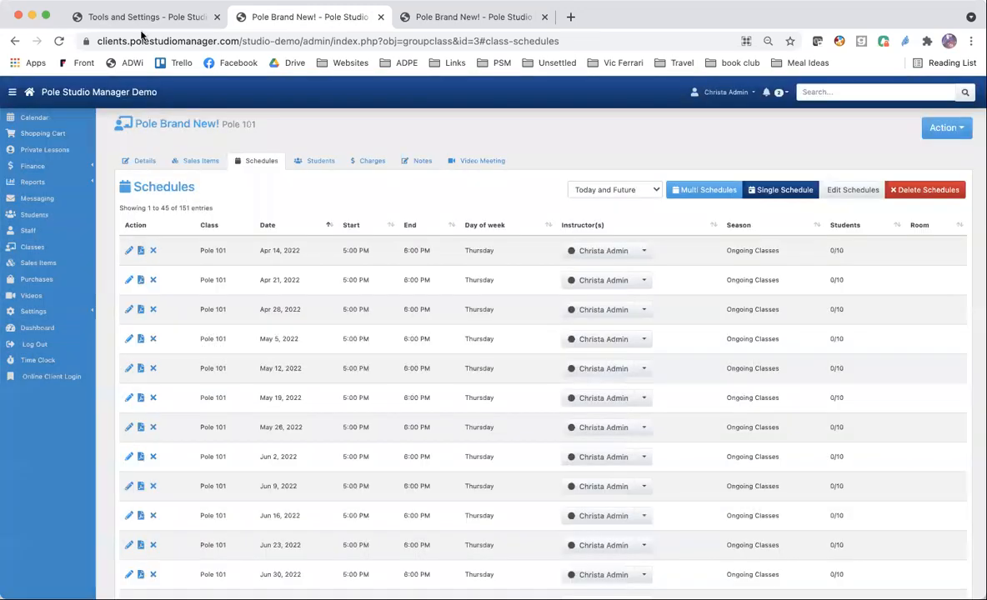
Try the Visible for Client and Charge Student Registration Fee options in the Test Season form.
click(135, 17)
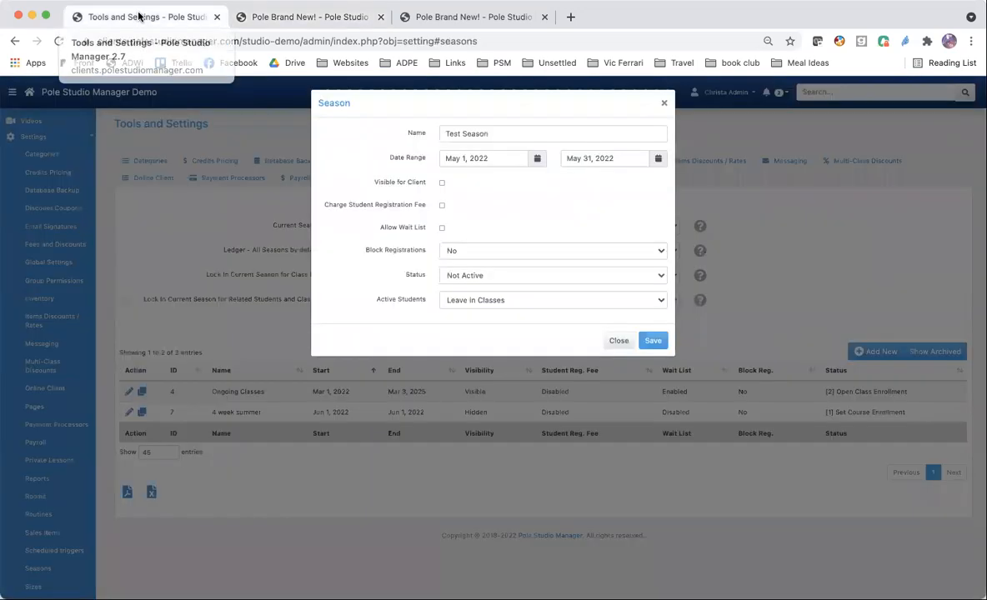
click(441, 184)
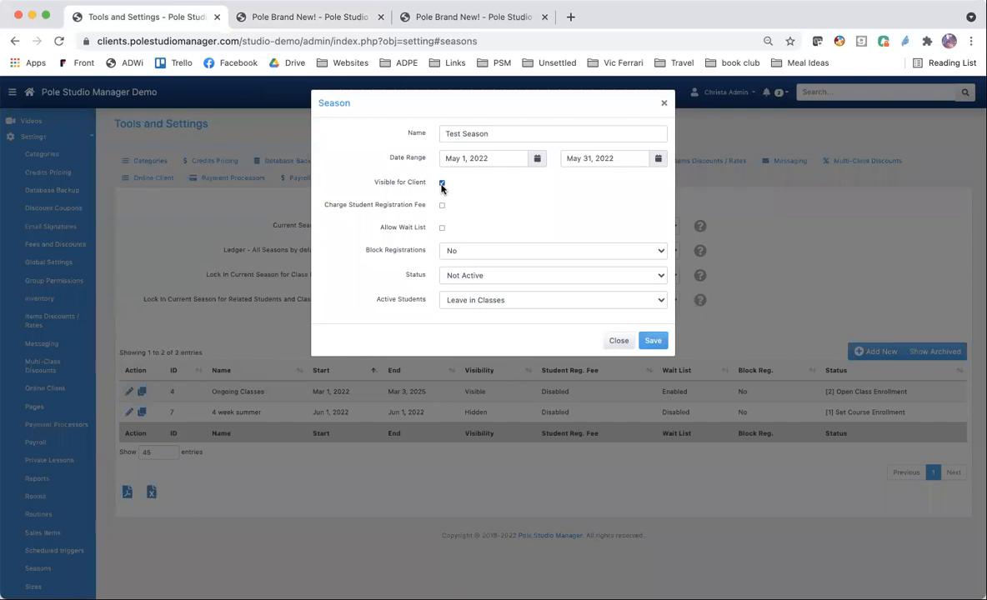
click(442, 184)
click(441, 206)
click(442, 205)
Allow a wait list in the Pole 101 class details, comparing with the wait list option in the season form.
click(495, 19)
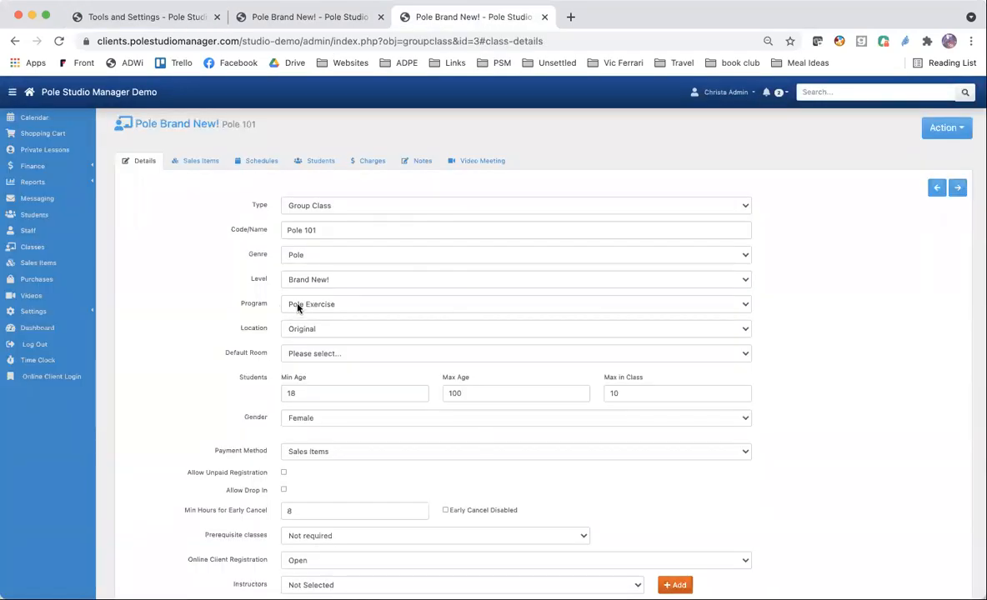
scroll(297, 308, down, 3)
scroll(298, 308, down, 1)
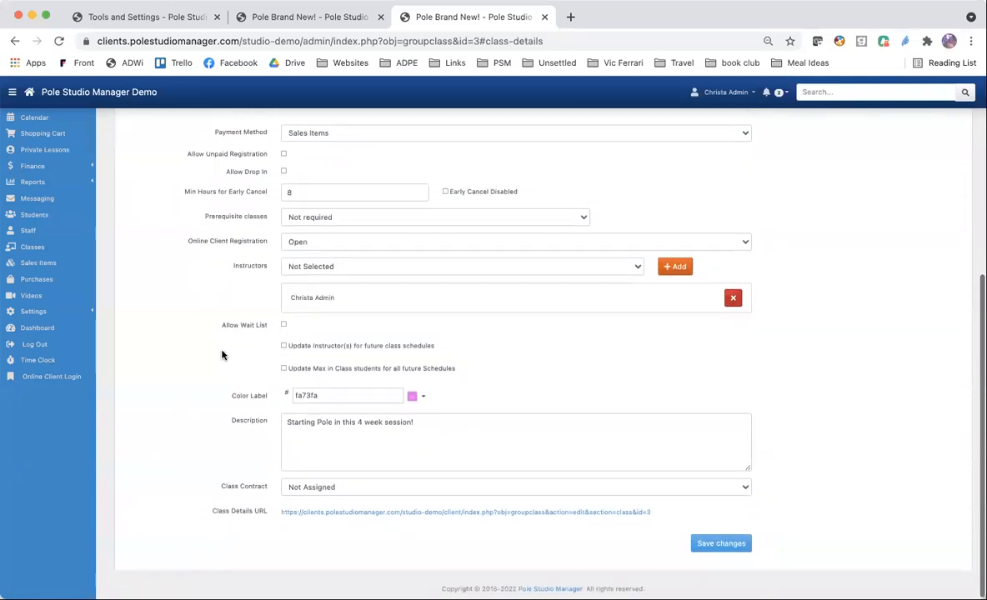
click(284, 325)
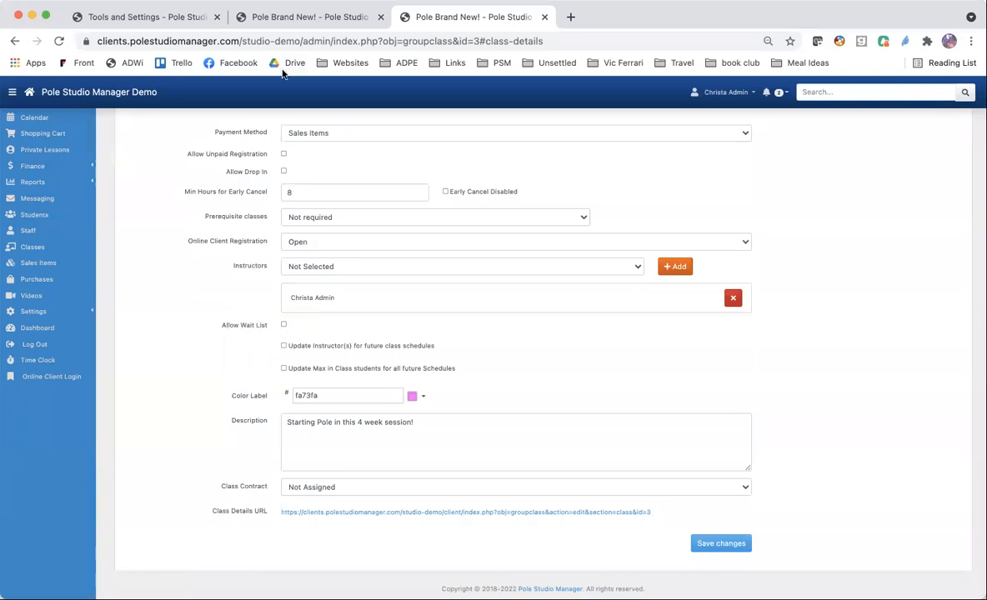
click(150, 17)
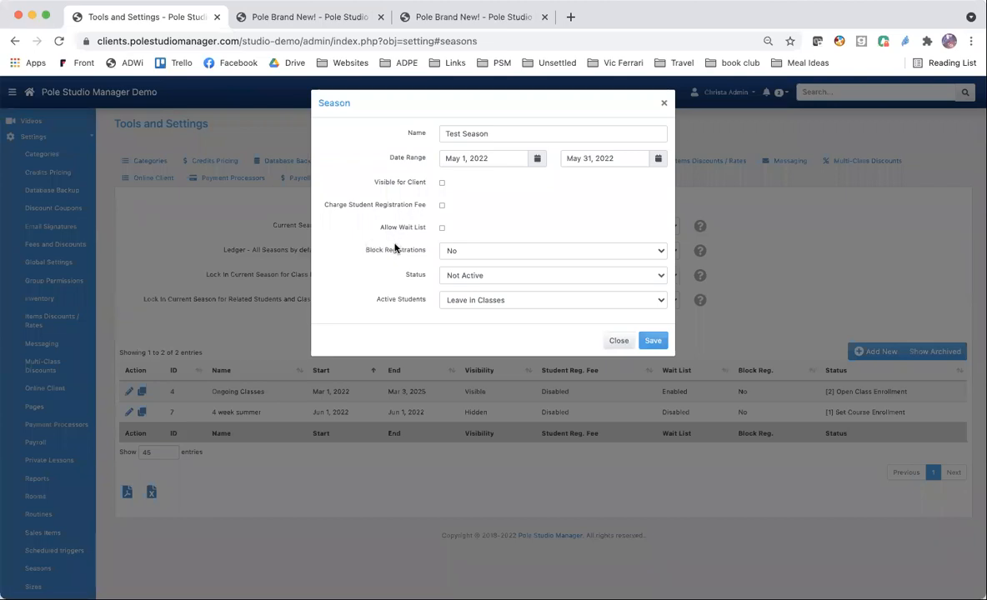
click(475, 16)
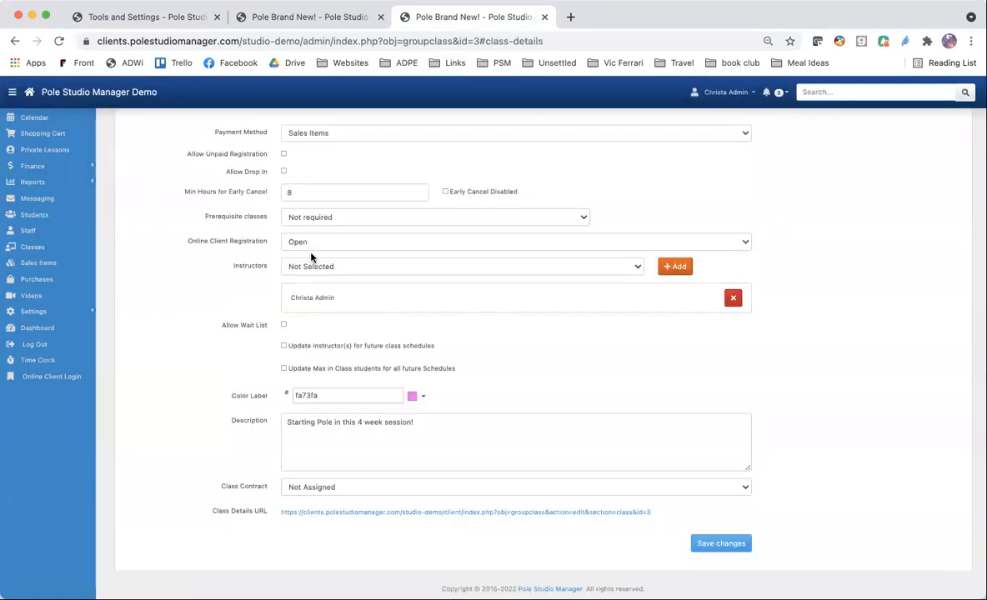
click(284, 324)
Try allowing the wait list for Test Season and compare it with the Pole 101 class's wait list setting.
click(150, 18)
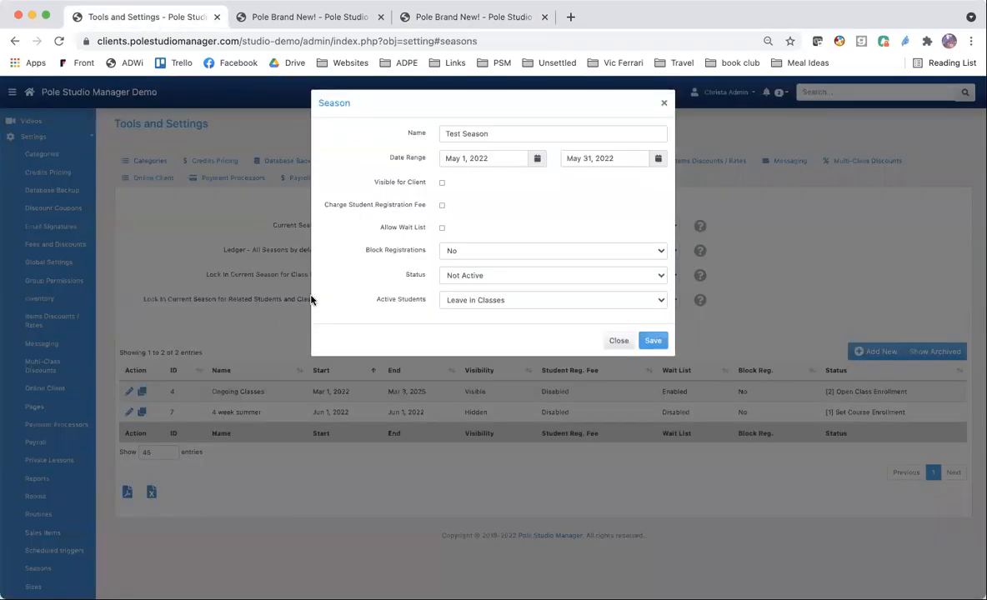
click(441, 229)
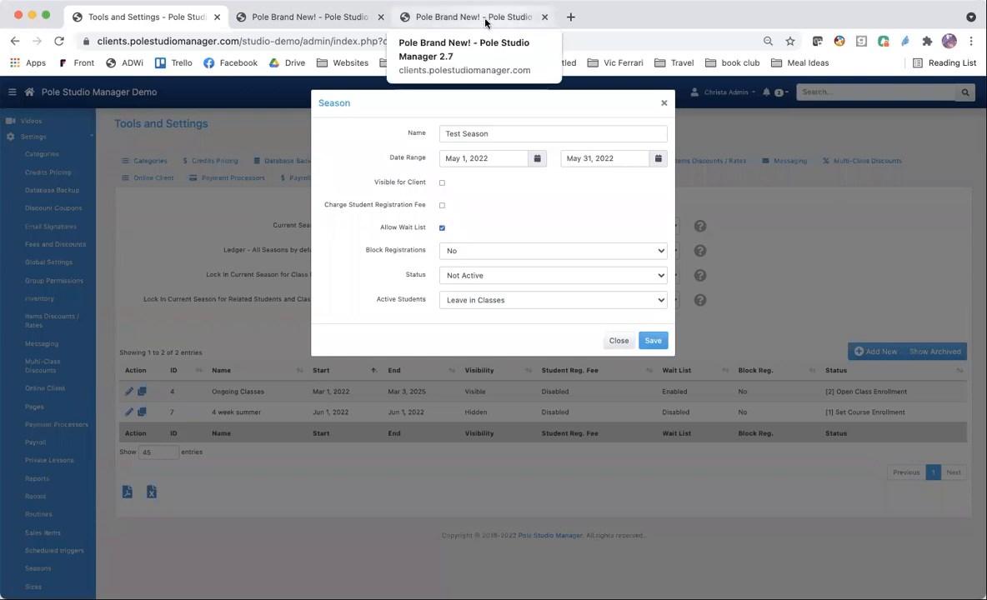
click(453, 16)
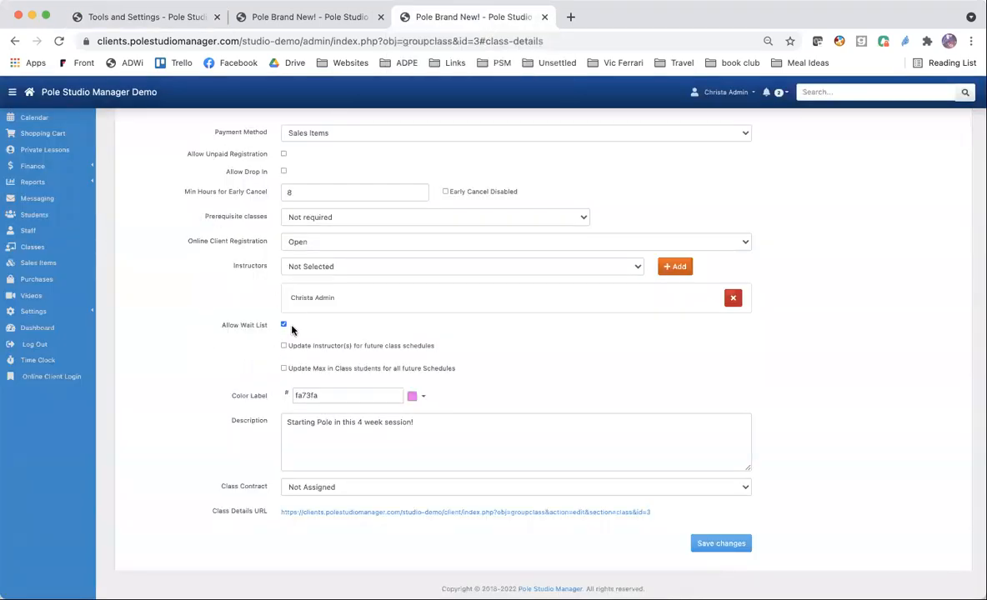
click(160, 21)
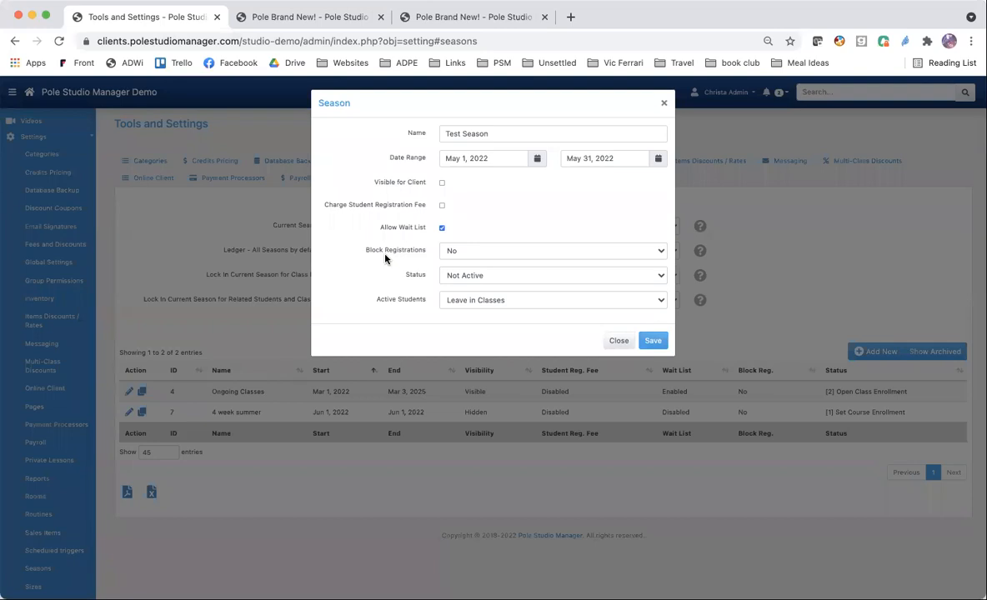
click(442, 227)
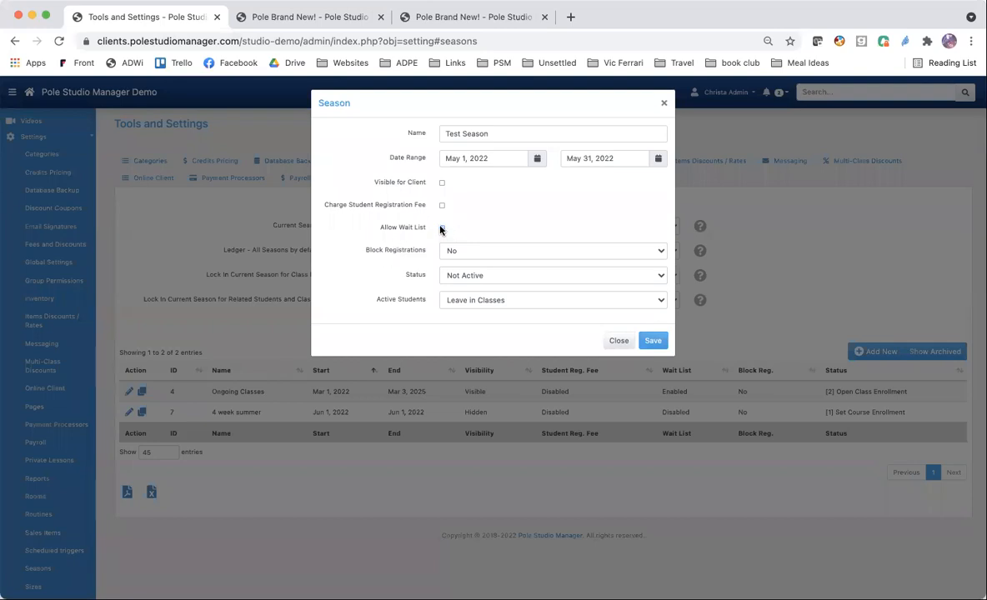
Review the Block Registrations choices in the Test Season form.
click(480, 252)
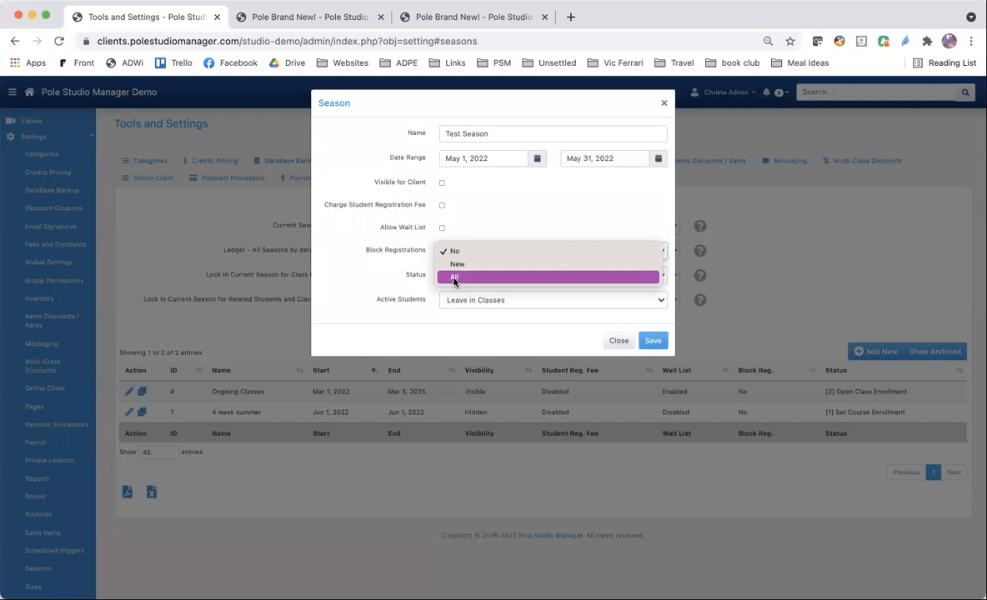
click(374, 243)
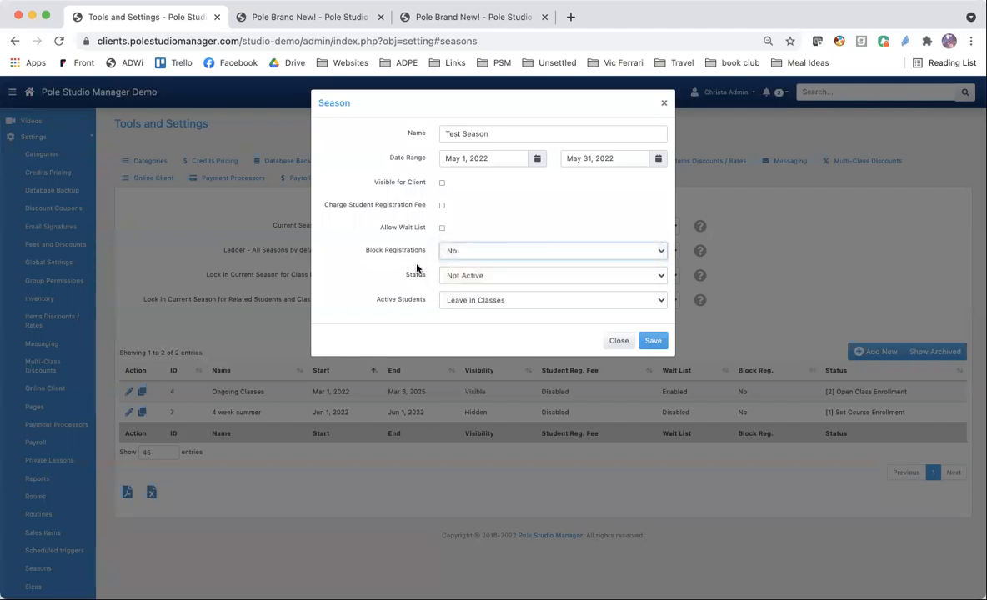
Try Set Course Enrollment as the status of Test Season.
click(476, 279)
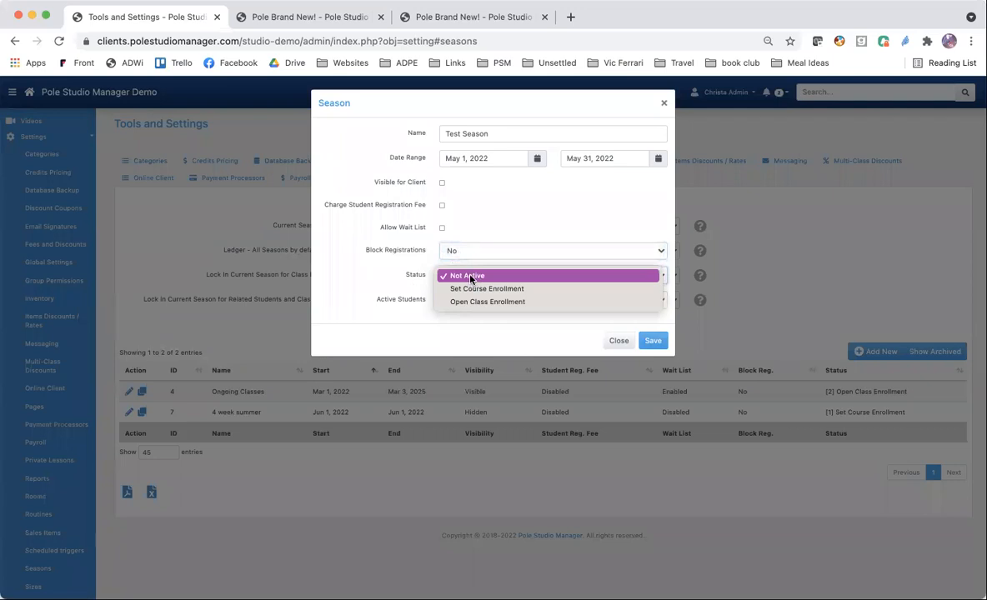
click(531, 292)
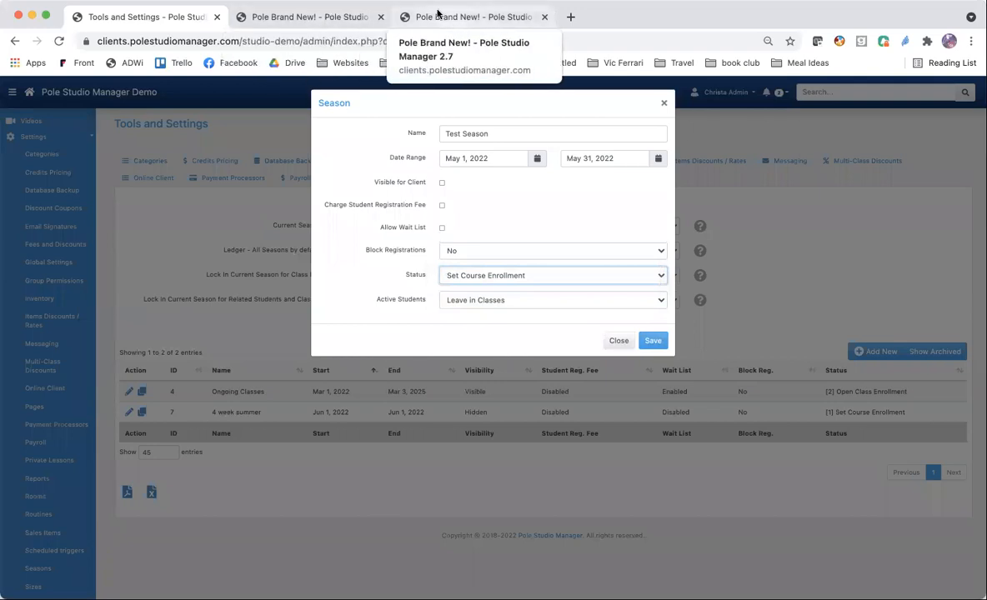
Start a new sales item, examine its Class Registration choices and return to the Test Season form.
click(320, 17)
click(38, 262)
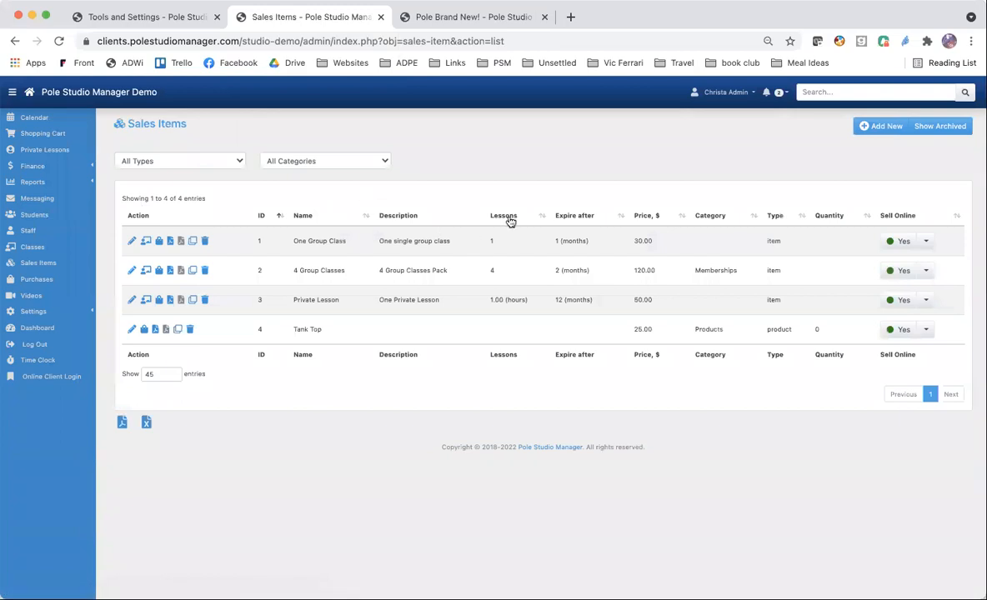
click(870, 126)
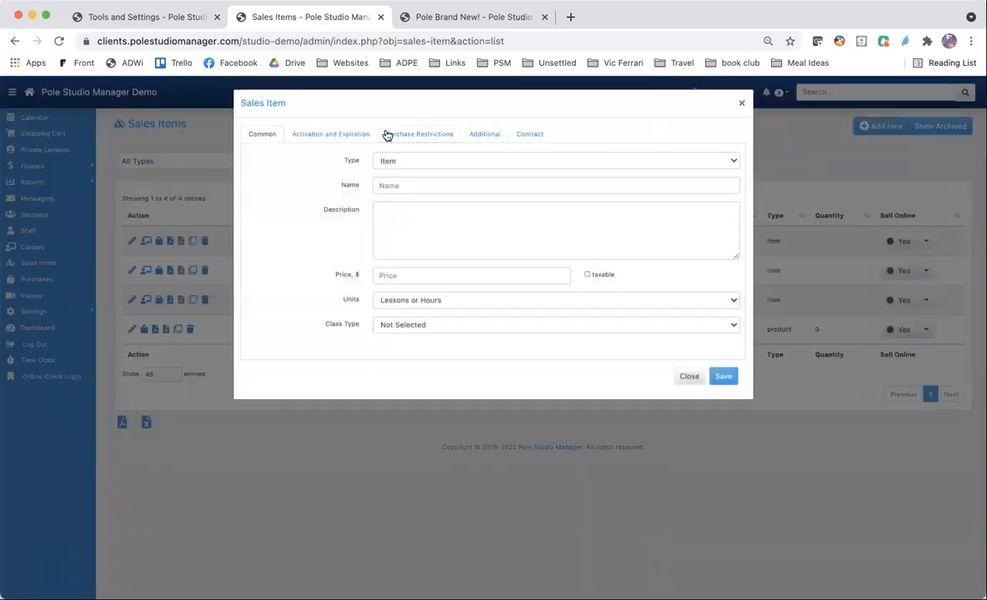
click(483, 134)
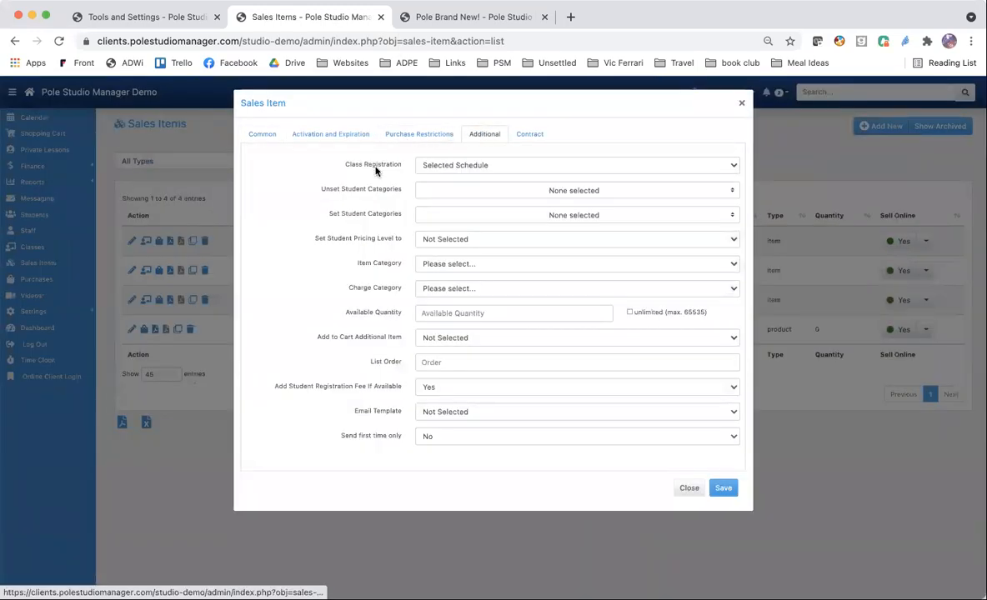
click(552, 168)
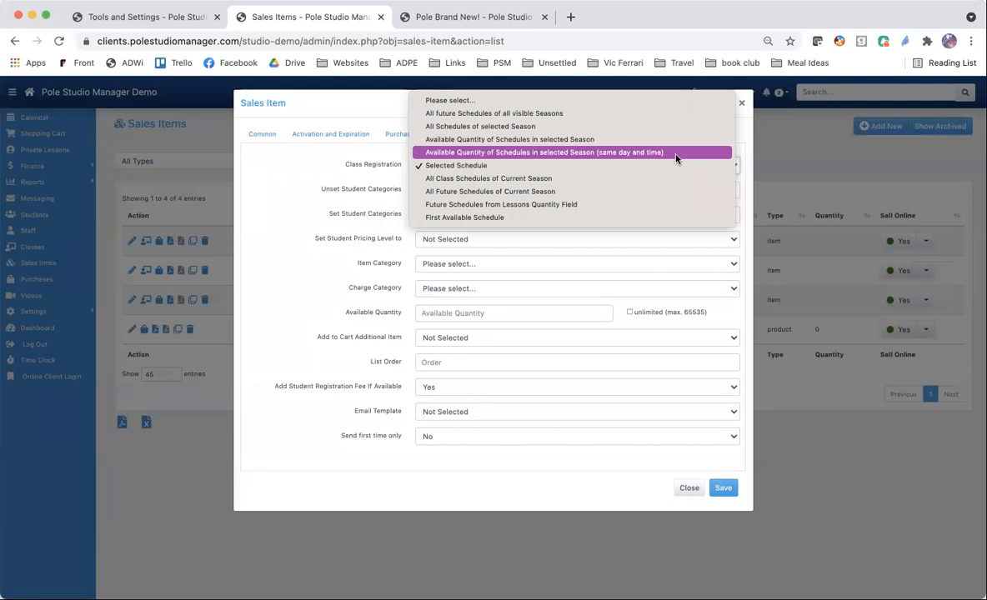
click(111, 14)
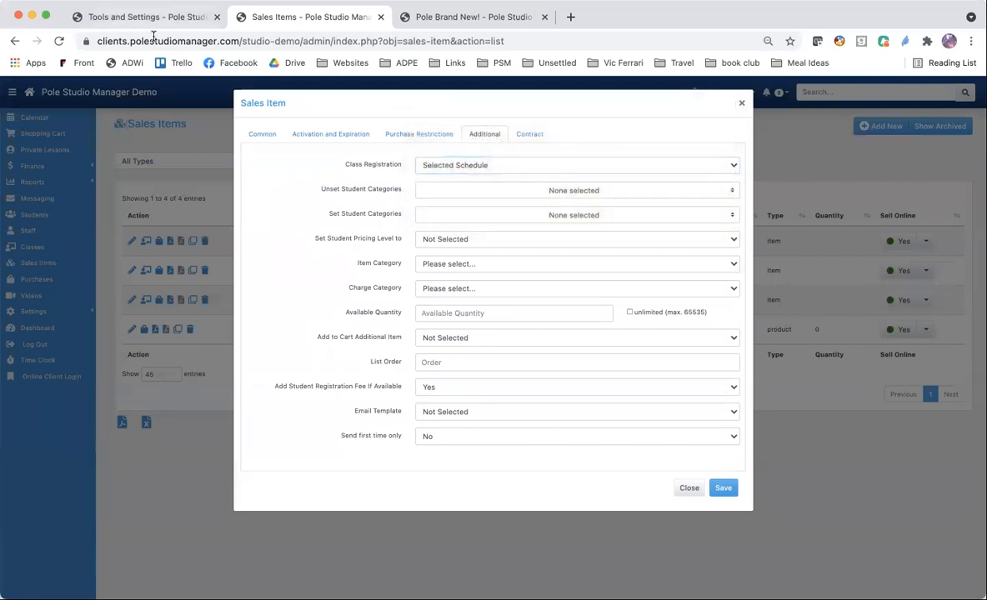
click(141, 12)
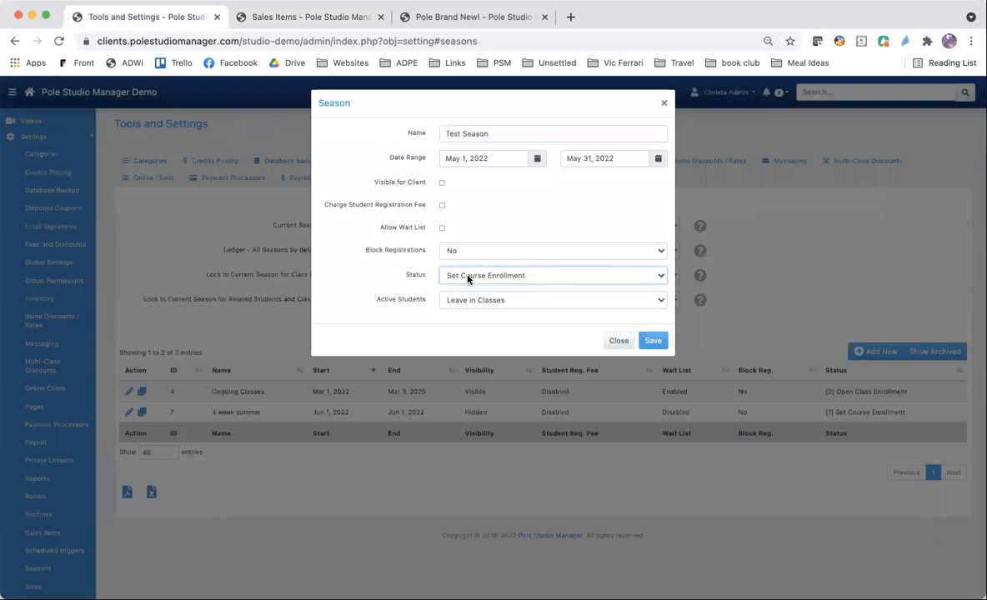
Compare the new sales item's season-based Class Registration choices with Test Season's Set Course Enrollment status.
click(321, 18)
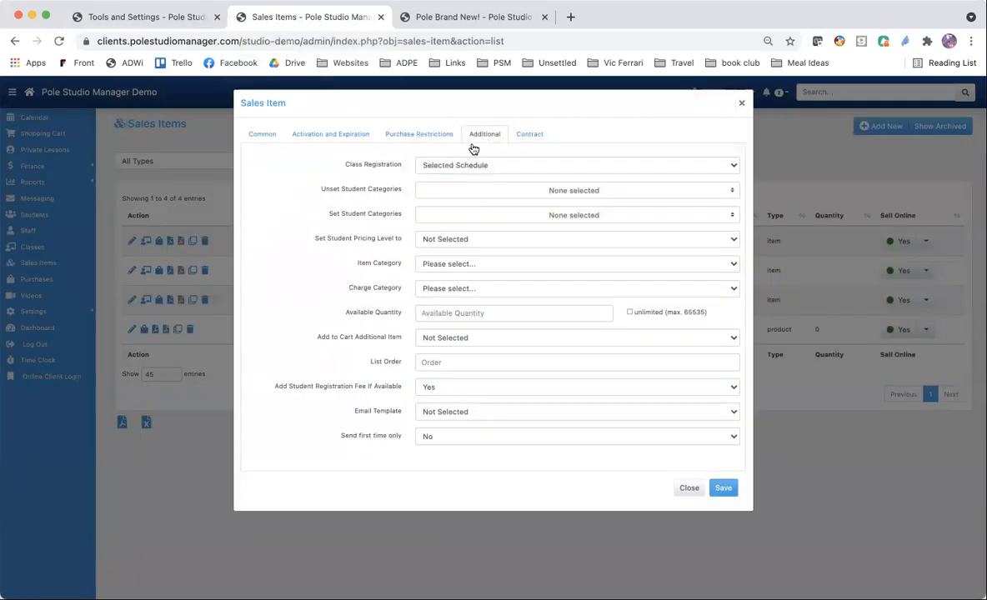
click(515, 165)
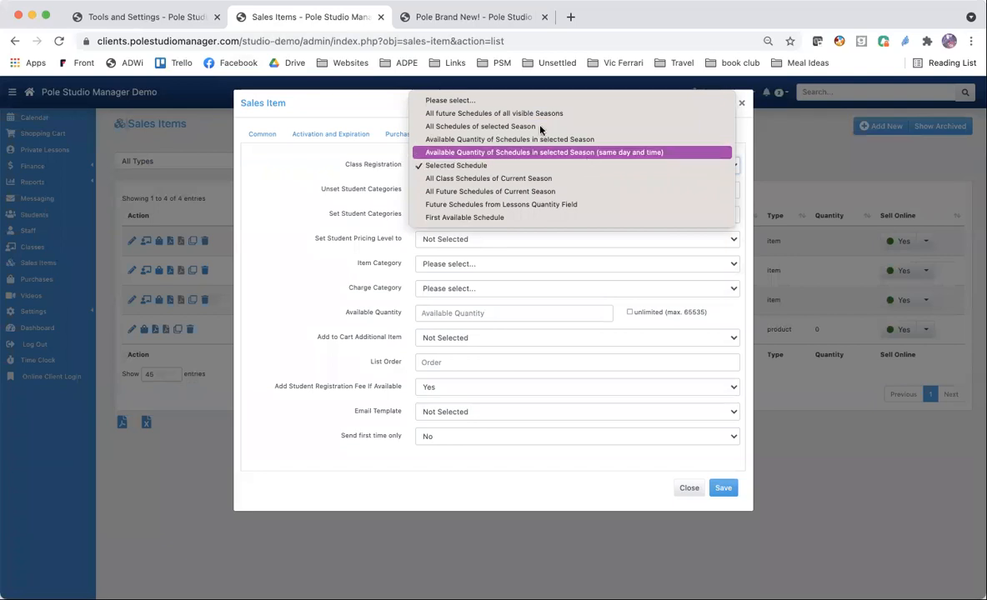
click(166, 21)
click(165, 21)
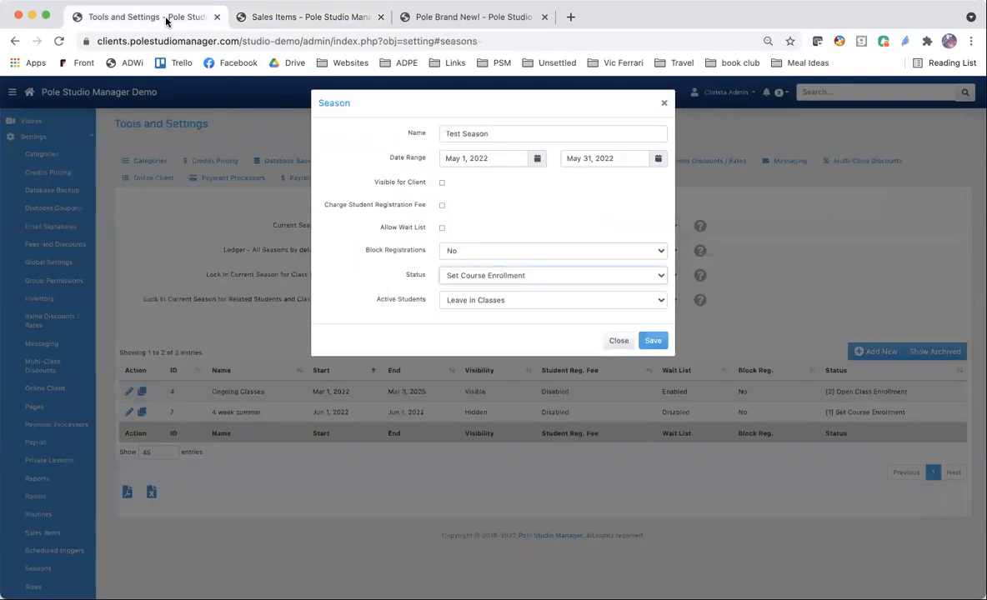
Try Open Class Enrollment as Test Season's status and set it back to Not Active.
click(476, 284)
click(477, 287)
click(473, 253)
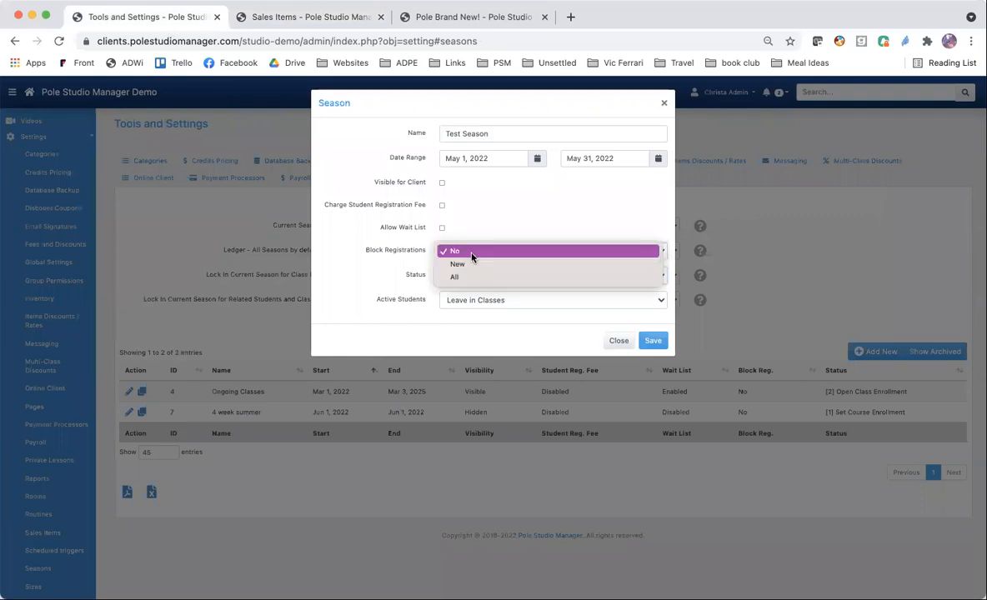
click(471, 252)
click(464, 270)
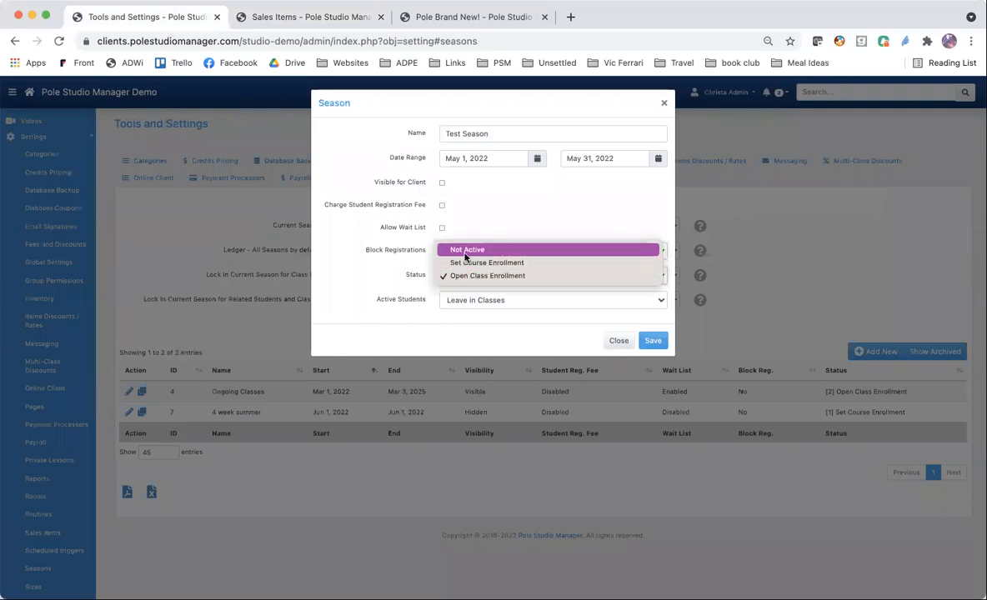
click(466, 249)
Review the Active Students choices for Test Season and close the form without saving.
click(459, 299)
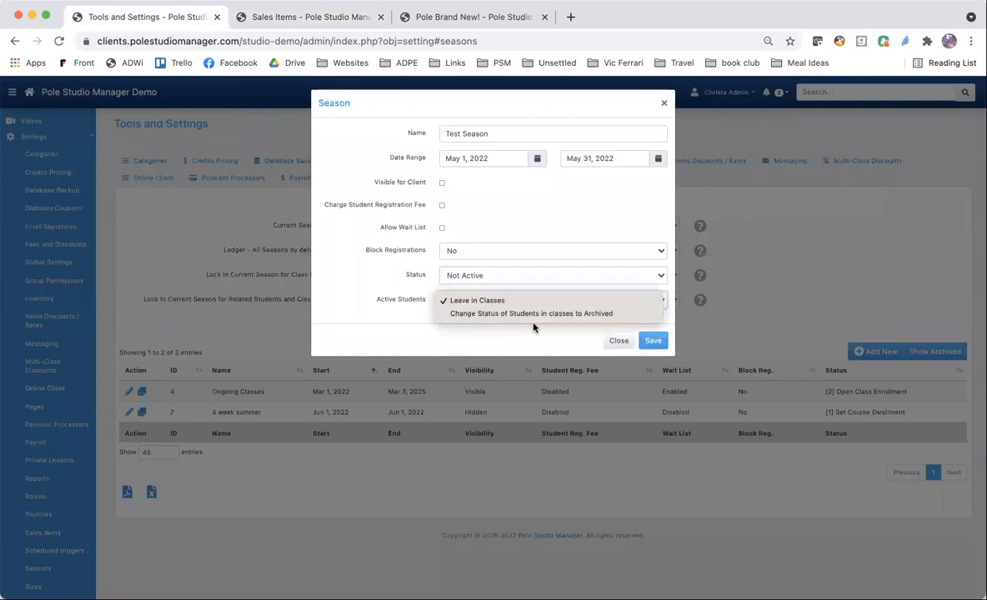
click(546, 300)
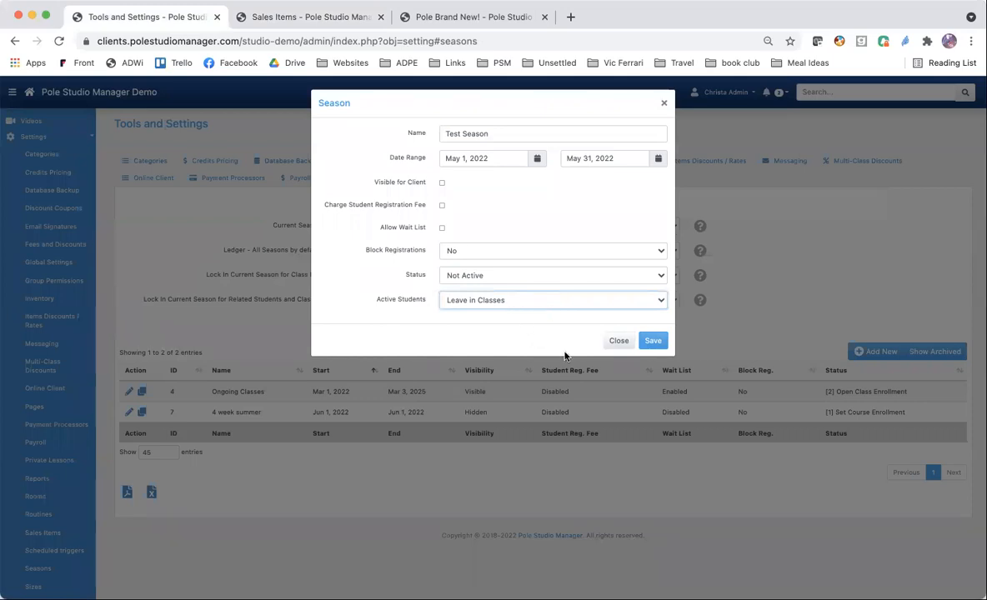
click(618, 343)
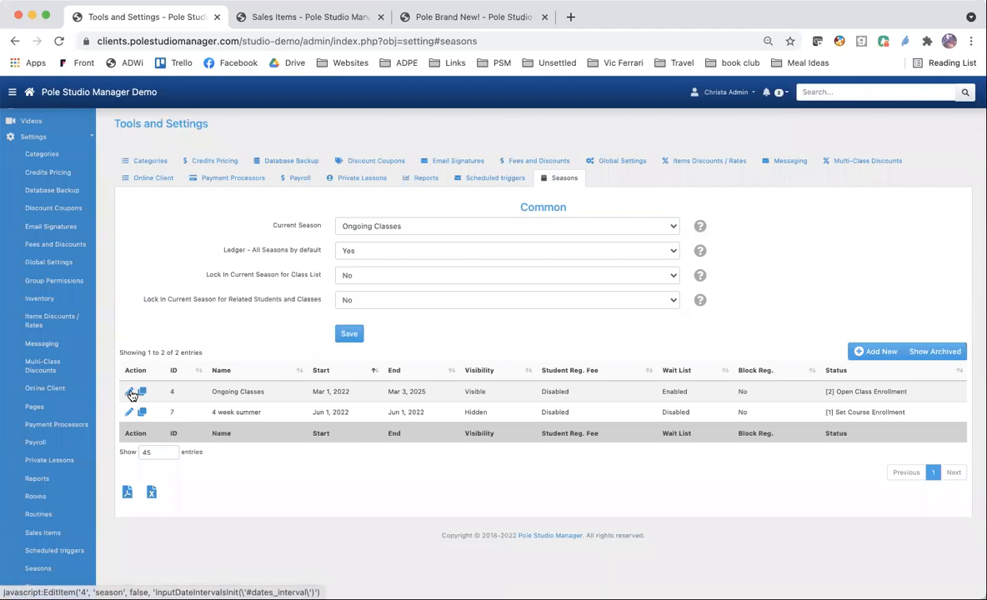
Open the Ongoing Classes season for editing to examine its settings.
click(129, 393)
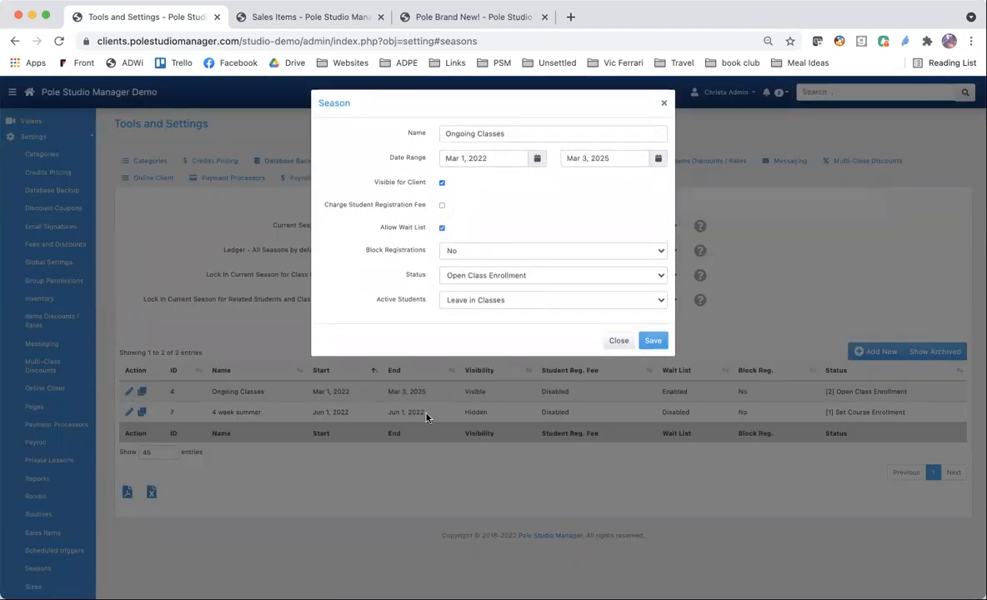